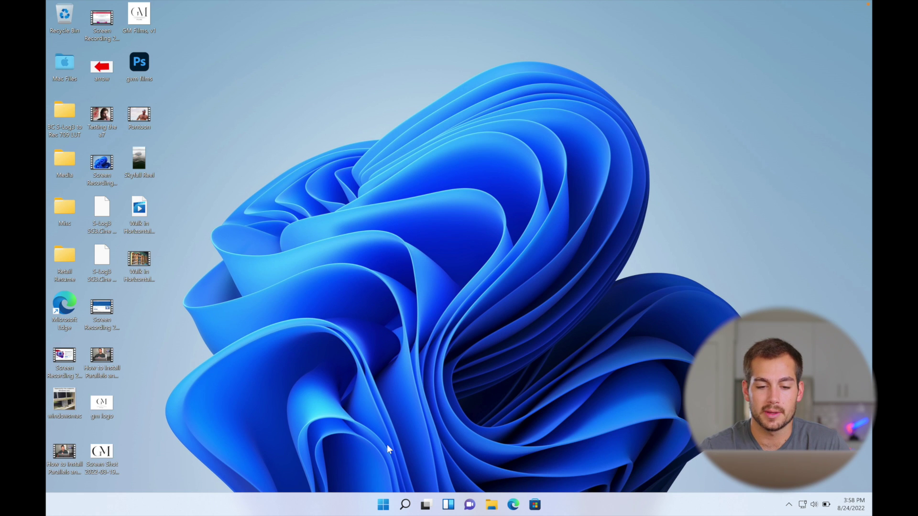
Find the Office app under Apps and Features by searching 'office' and uninstall it
right_click(384, 499)
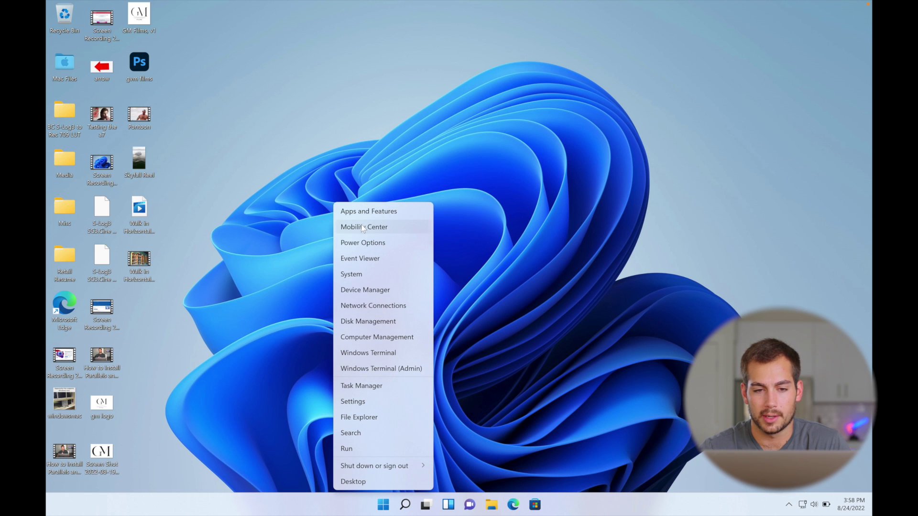
click(385, 214)
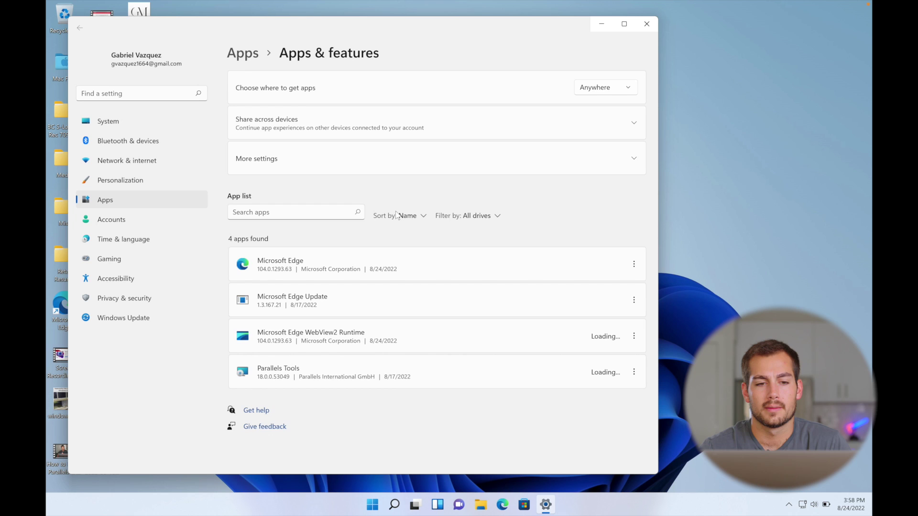
click(269, 211)
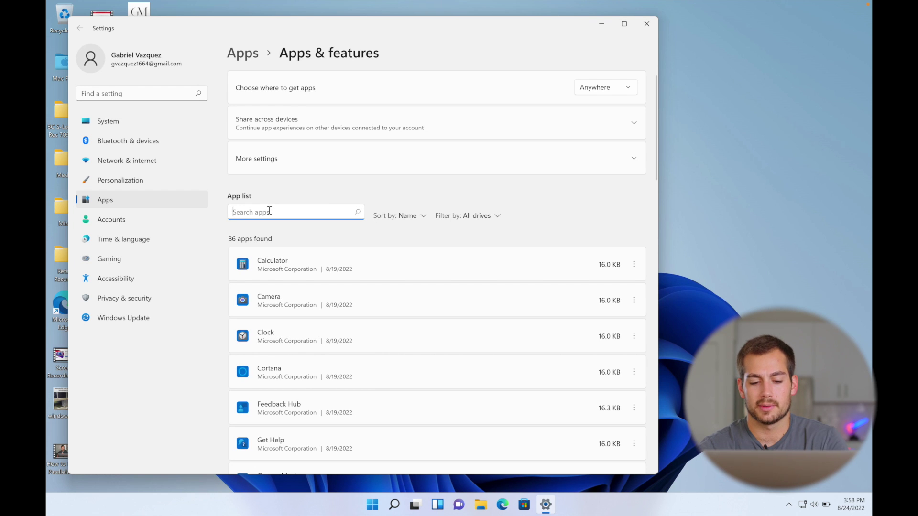
text(office)
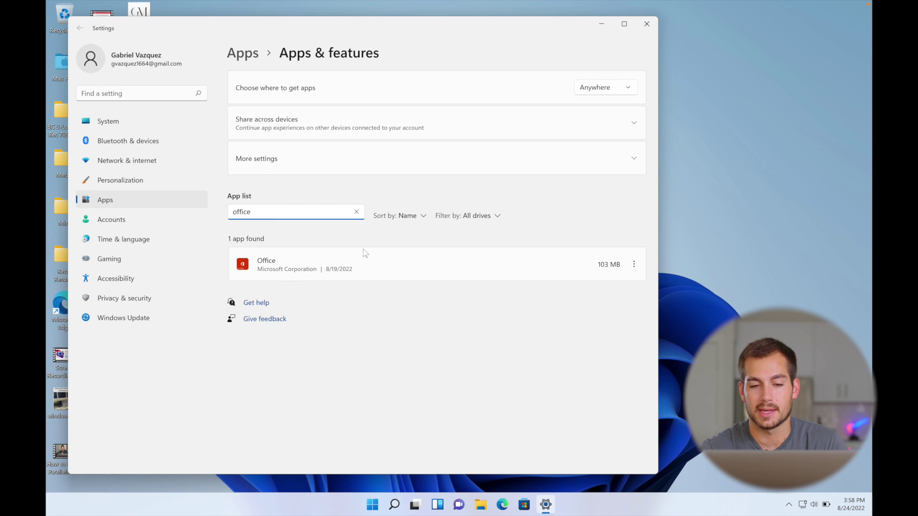
click(633, 265)
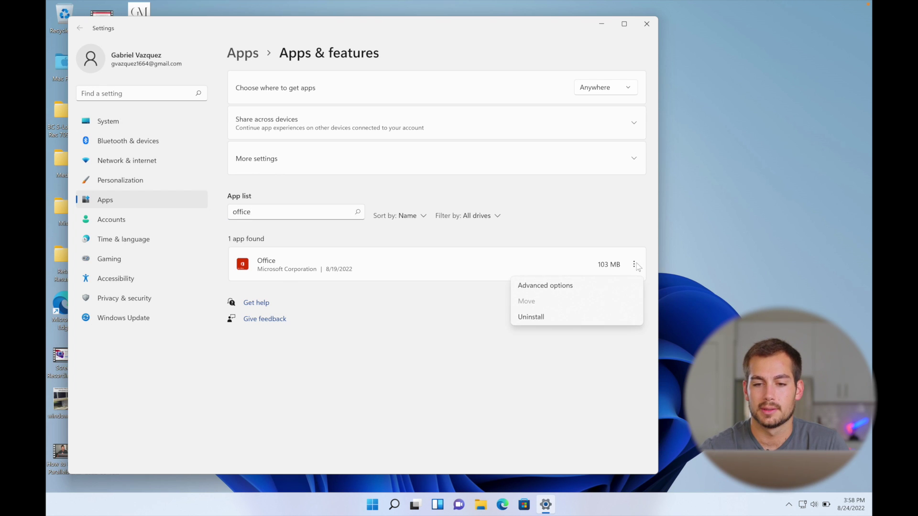
click(539, 319)
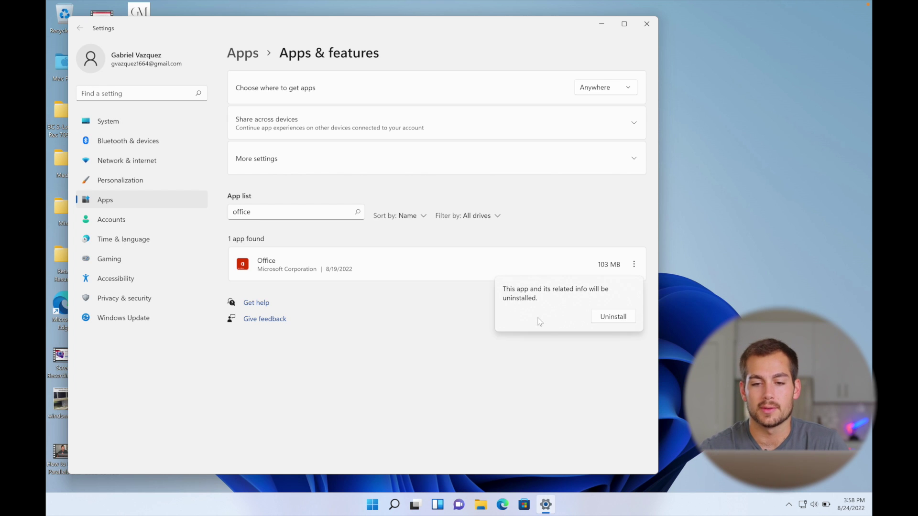
click(614, 317)
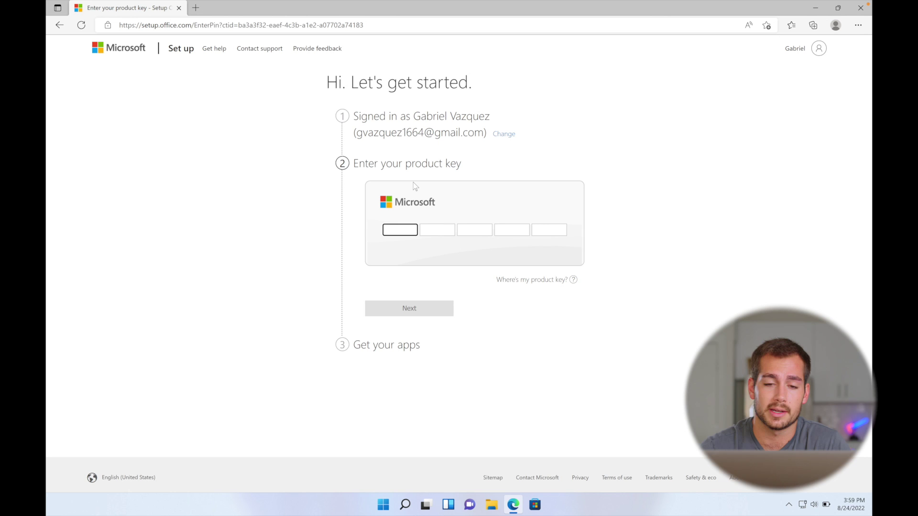
Paste the Office product key on setup.office.com, keep region United States, and confirm
key(ctrl+v)
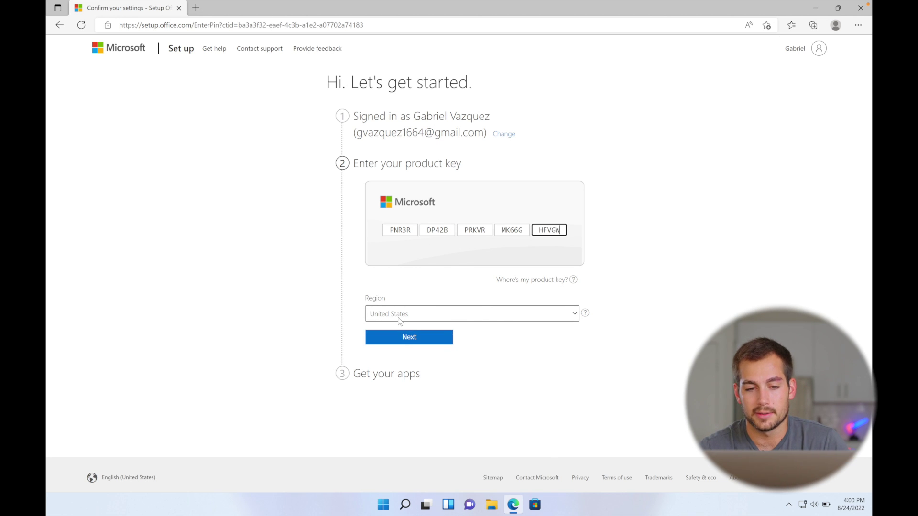
click(405, 339)
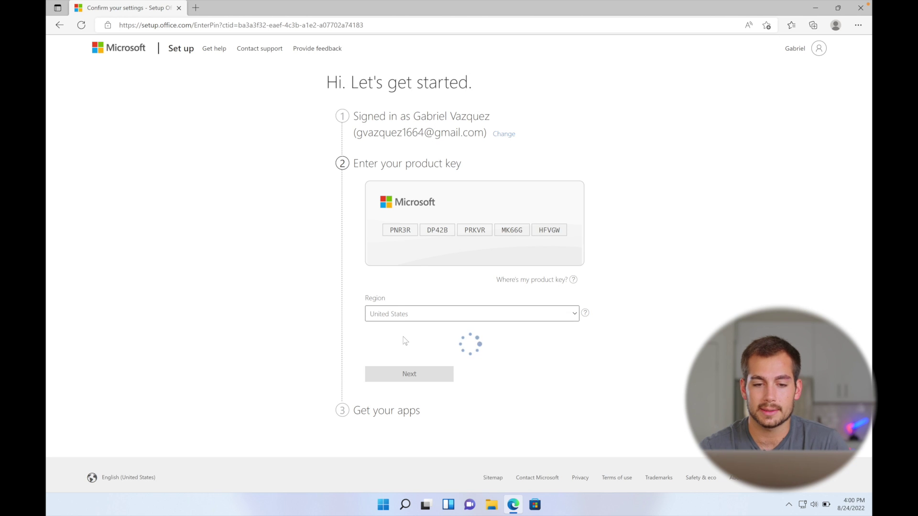
click(391, 315)
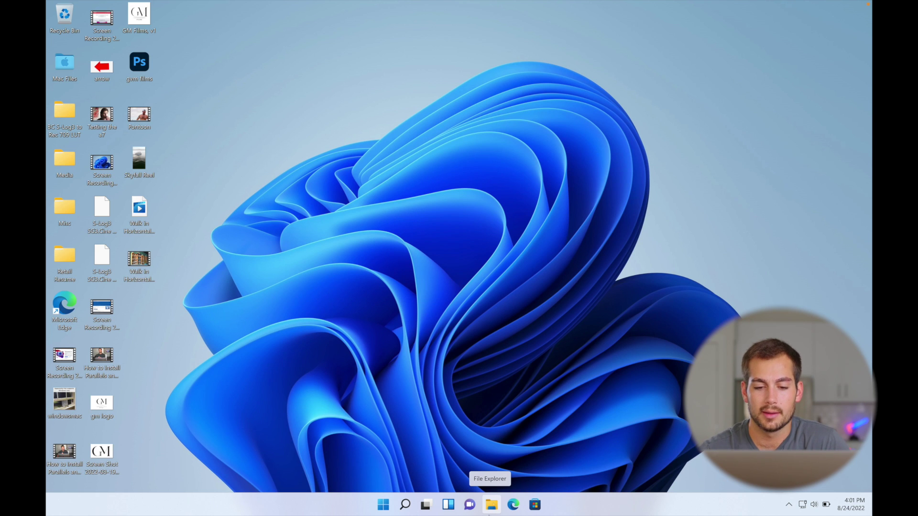
Run OfficeSetup from the Downloads folder and allow it through User Account Control
click(490, 506)
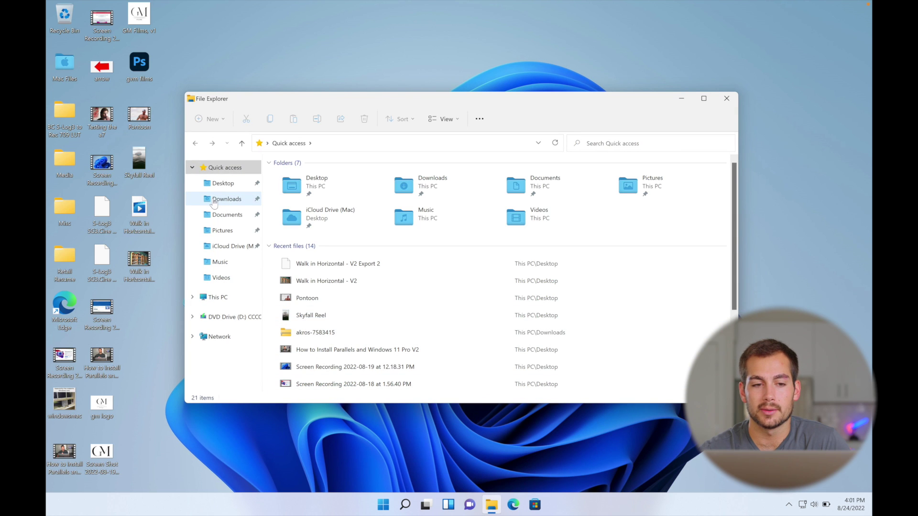
click(213, 201)
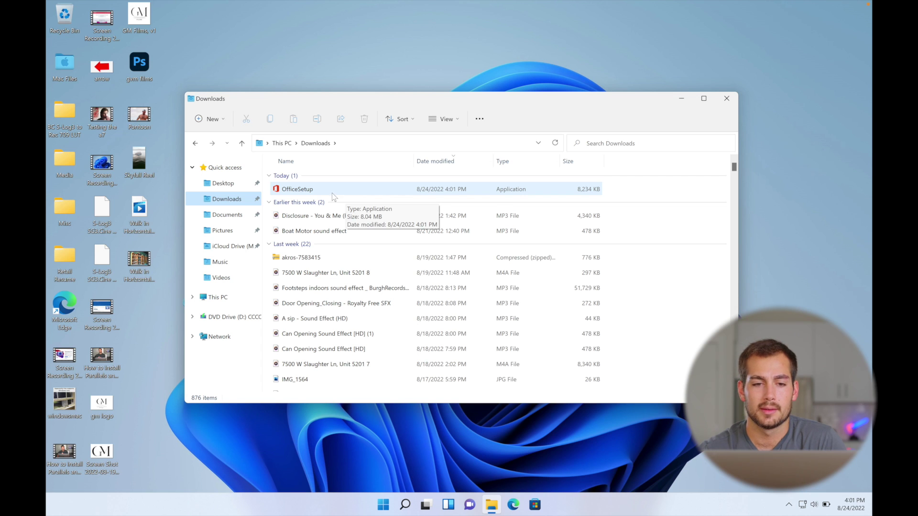
double_click(308, 191)
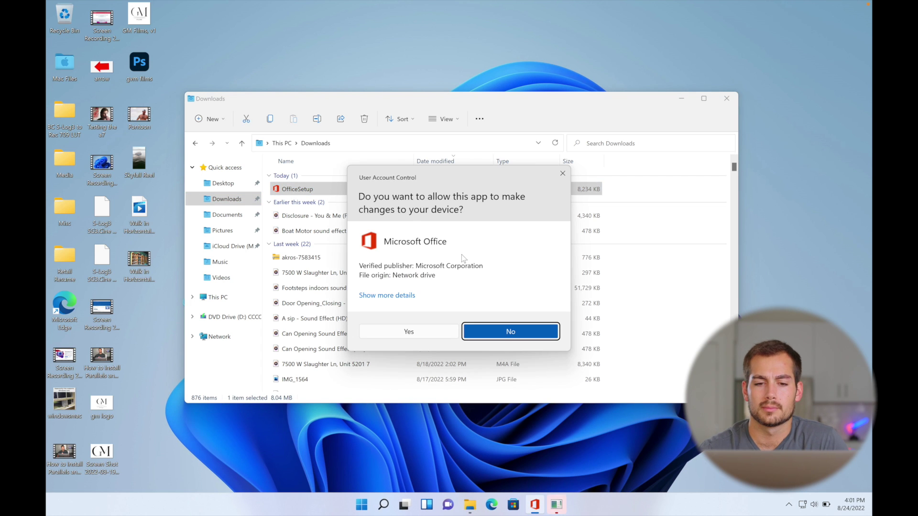
click(401, 337)
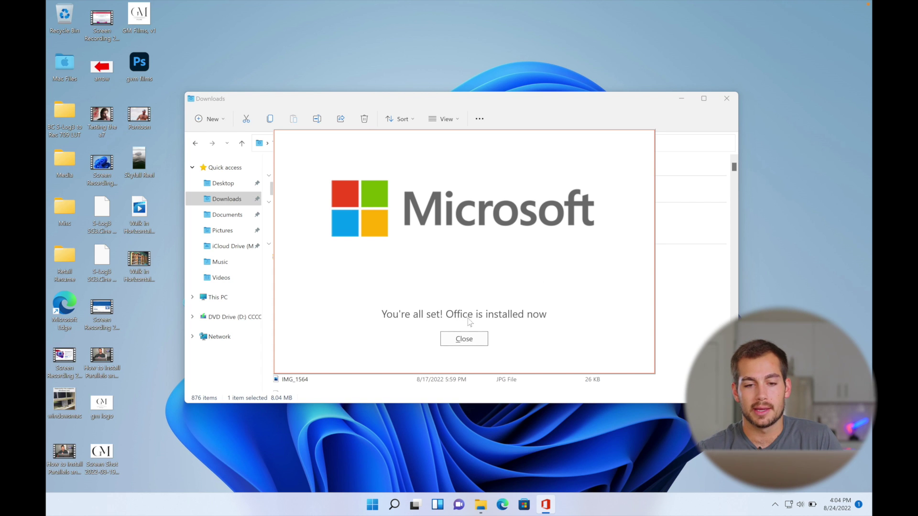
Close the installer, launch Word from Start, and accept the Office Professional Plus 2021 license
click(467, 339)
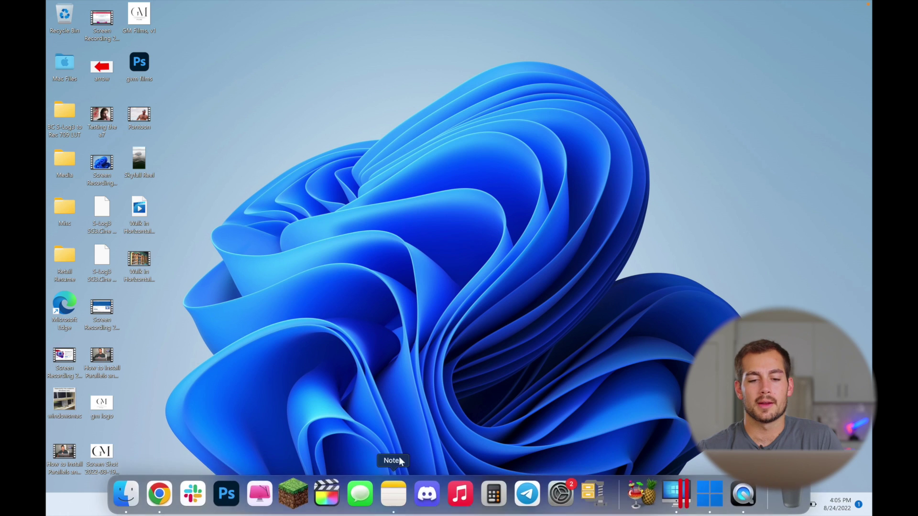
click(383, 504)
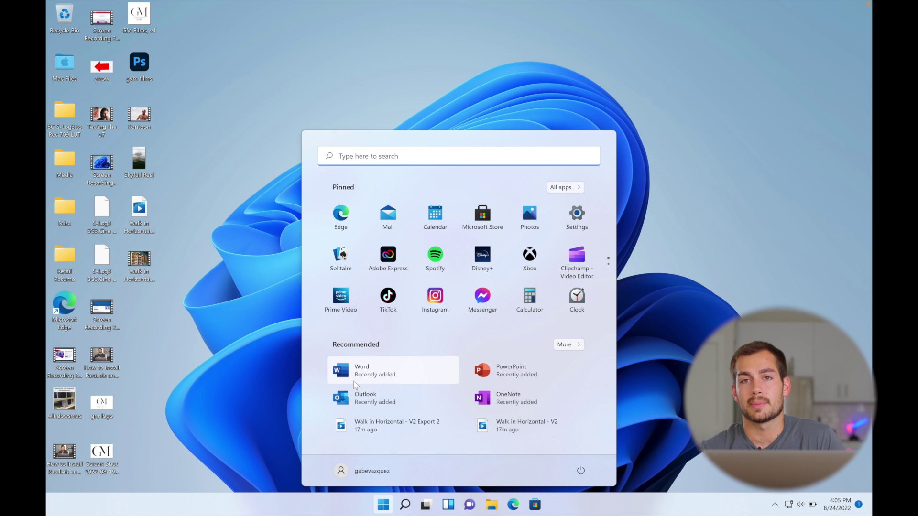
click(381, 378)
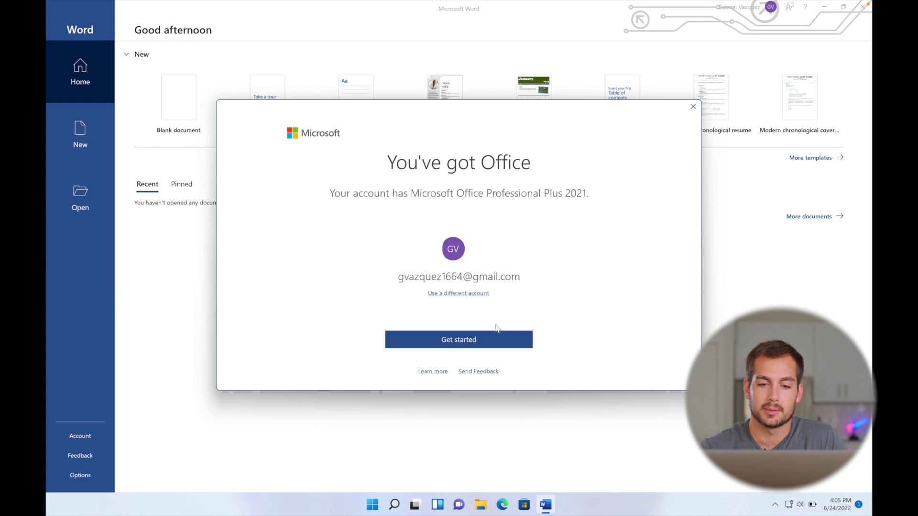
click(463, 340)
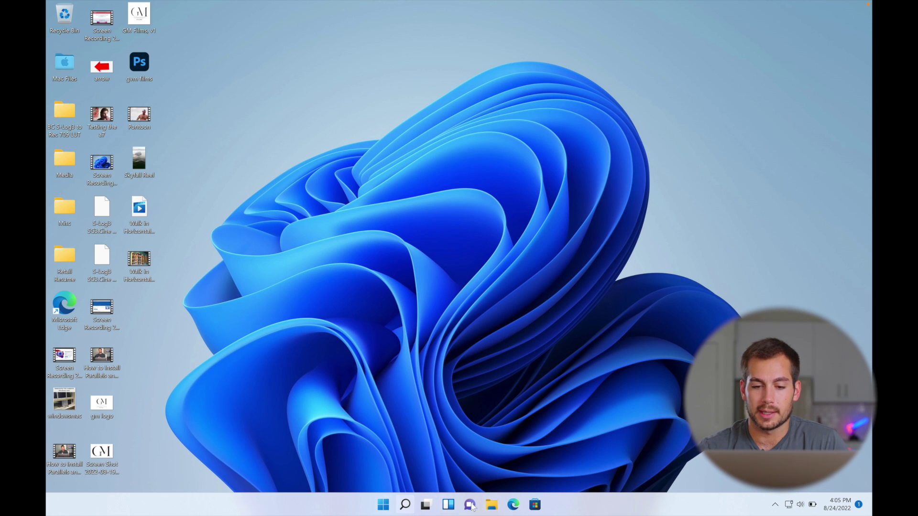
Go to account.microsoft.com in Edge and open the Services & subscriptions page
click(514, 505)
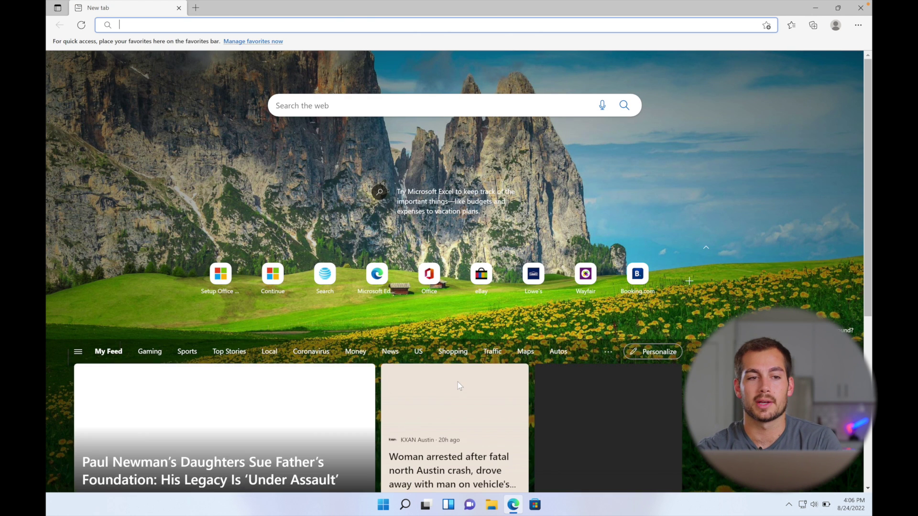
text(account.microsoft.com)
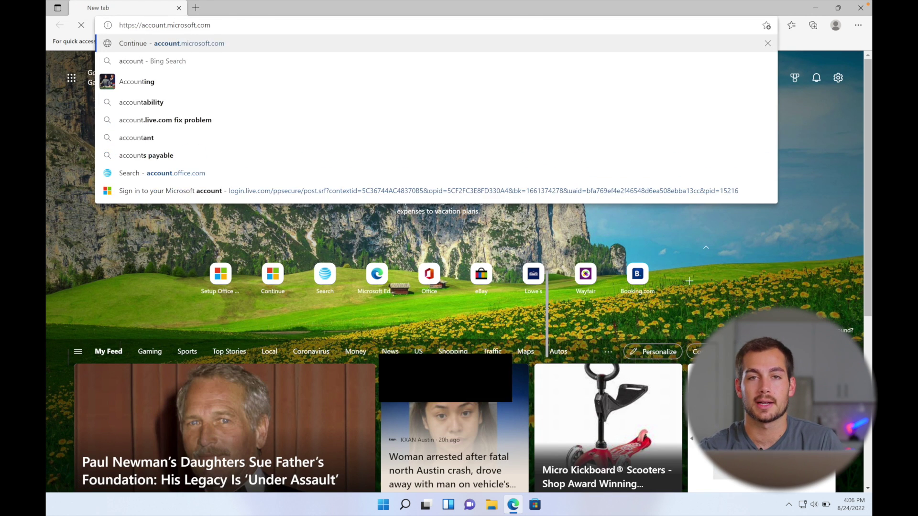
key(Return)
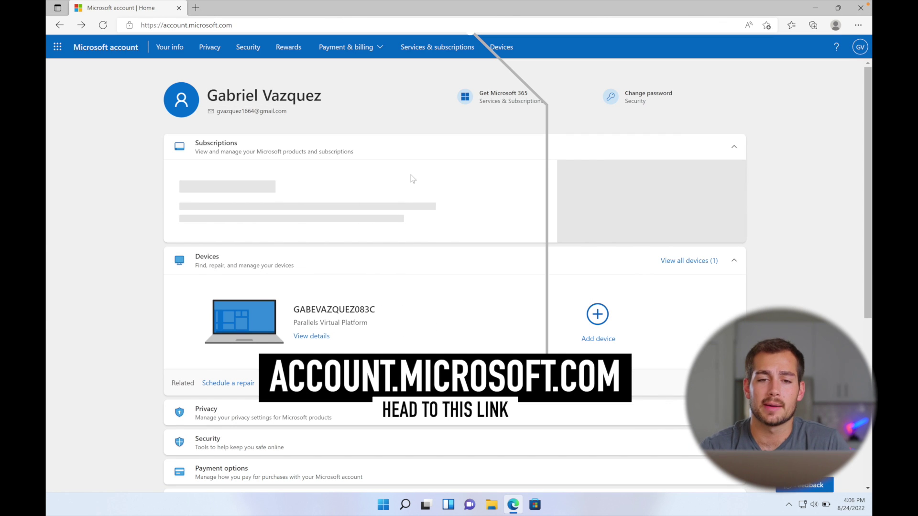
click(445, 57)
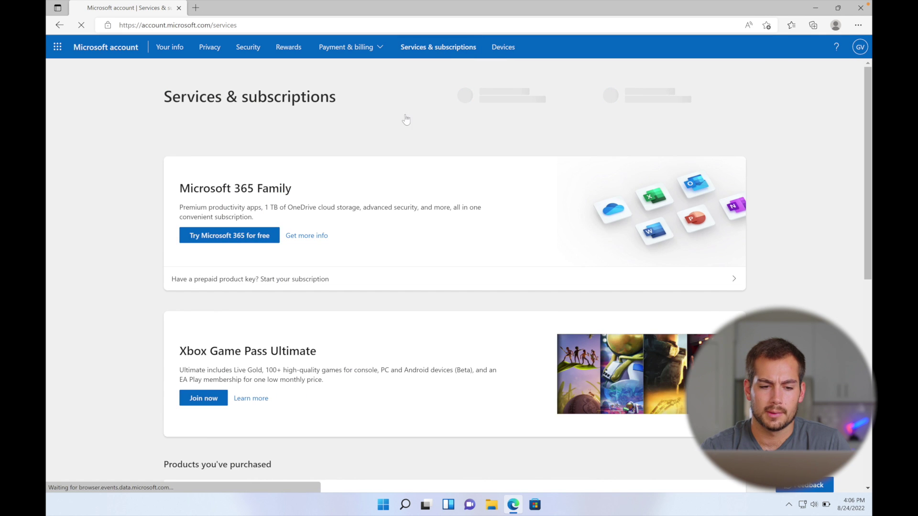